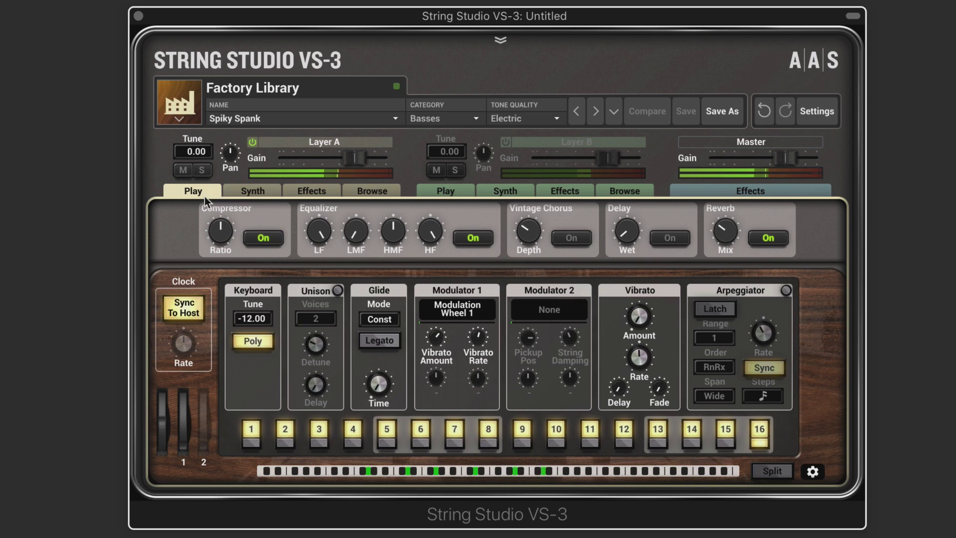
left_click(177, 102)
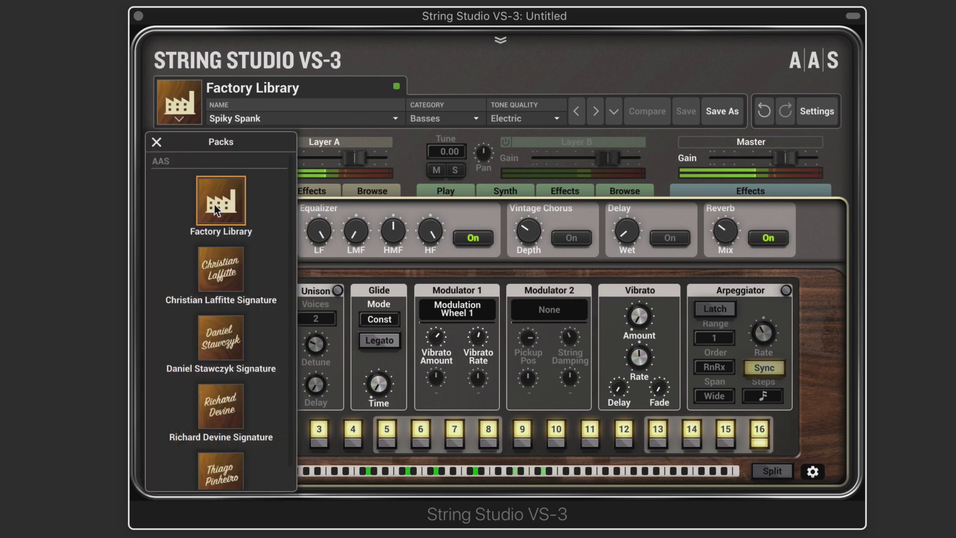
left_click(245, 119)
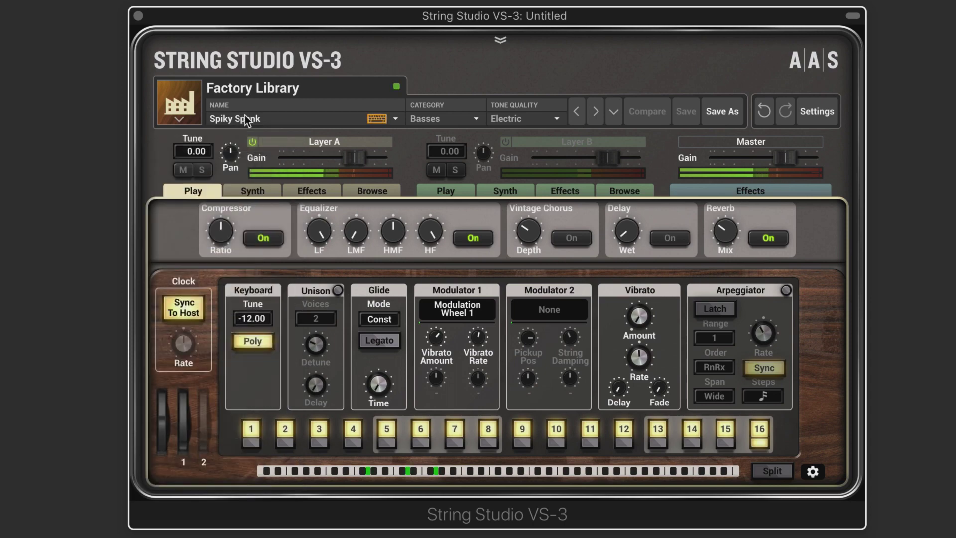
left_click(245, 120)
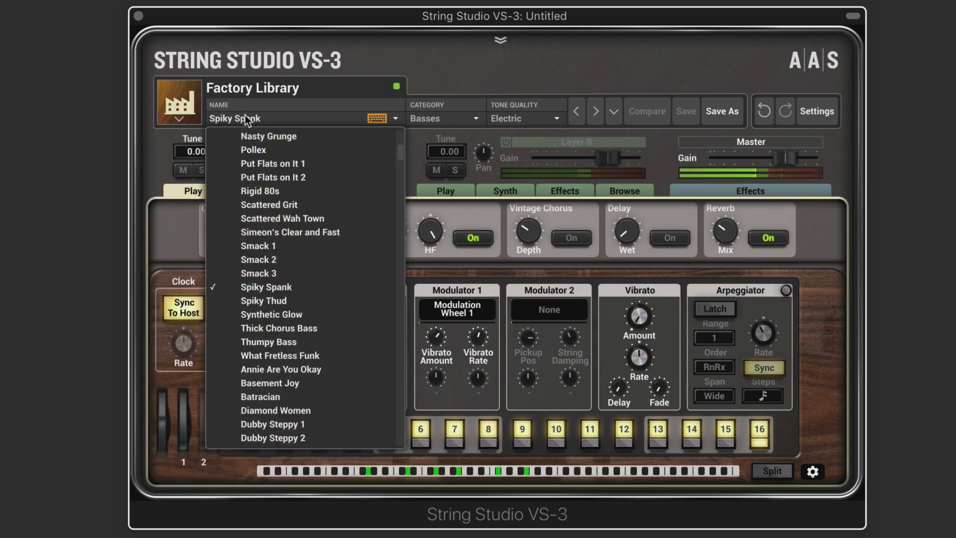
left_click(250, 285)
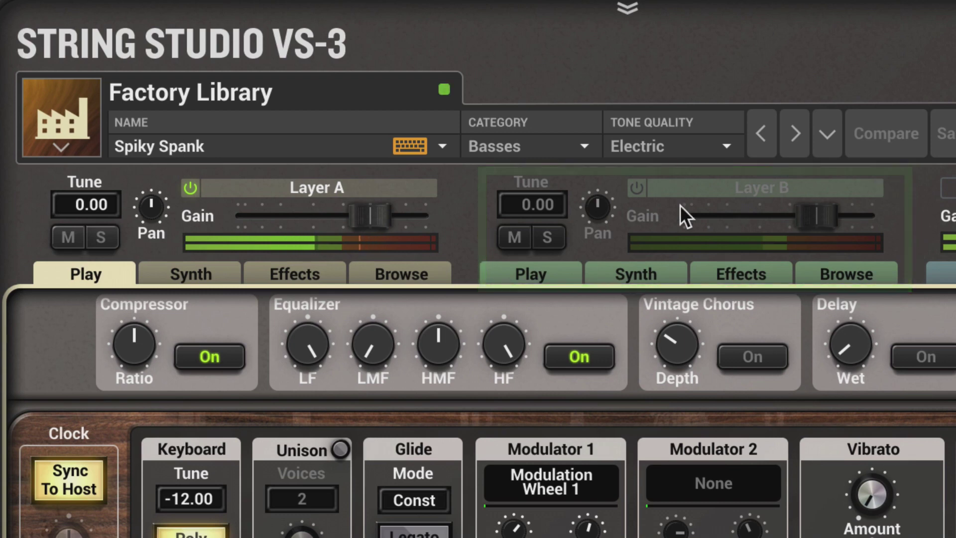
Switch Layer A's exciter to the second exciter type and adjust its mass
left_click(196, 274)
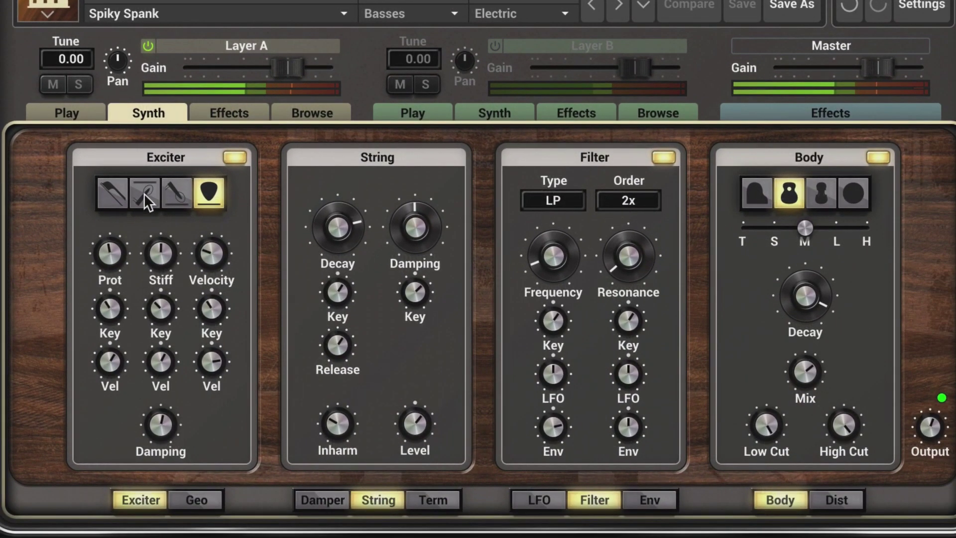
left_click(144, 194)
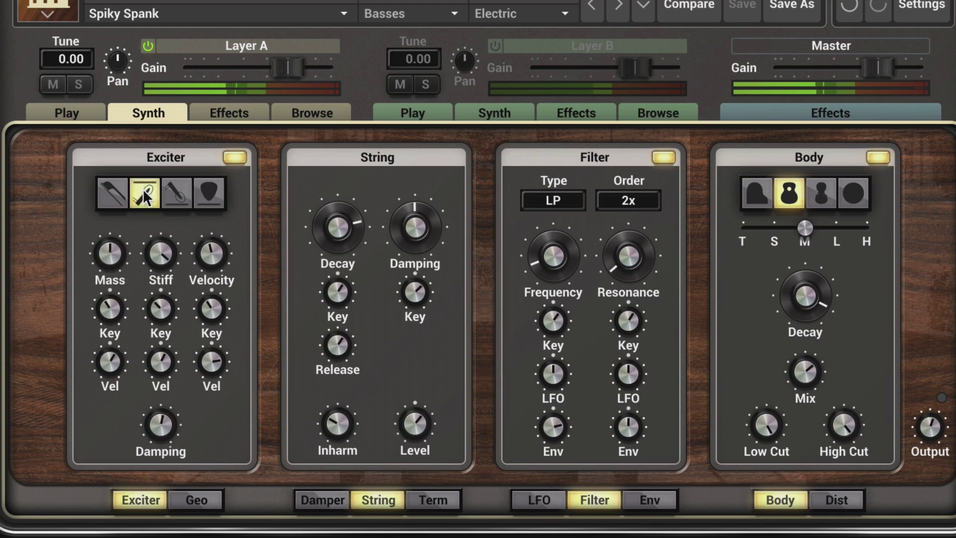
left_click_drag(113, 256, 110, 258)
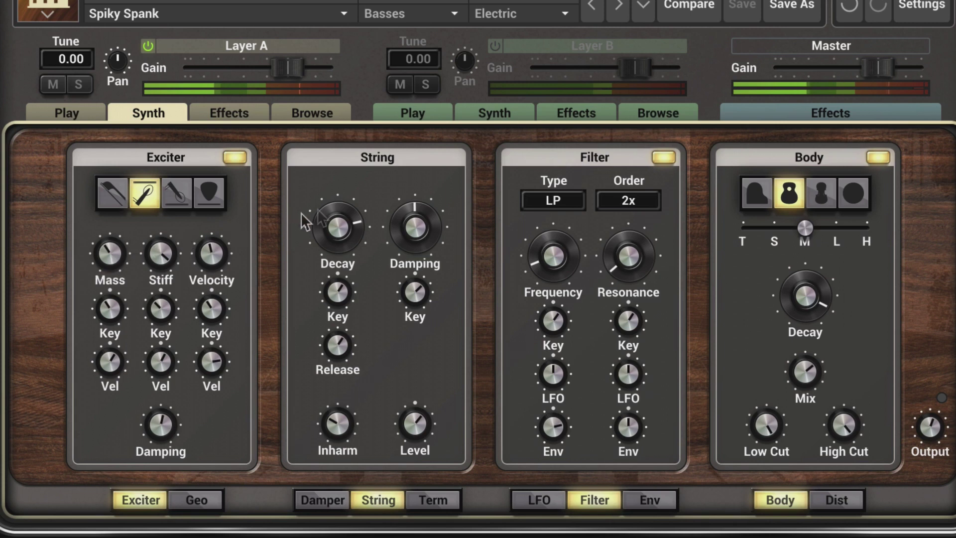
Raise Layer A's filter cutoff to about 96 Hz and its LFO modulation to 2.07
left_click(552, 257)
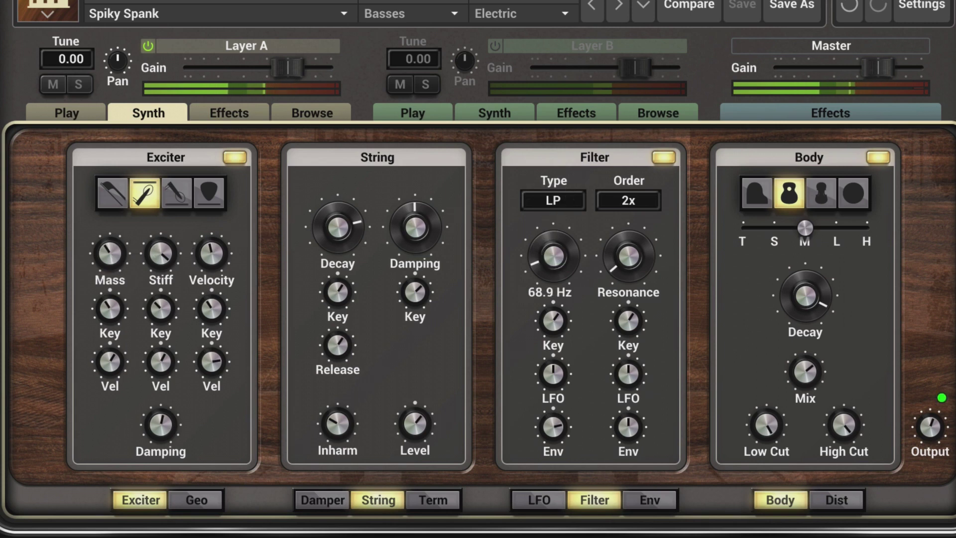
left_click_drag(551, 257, 551, 248)
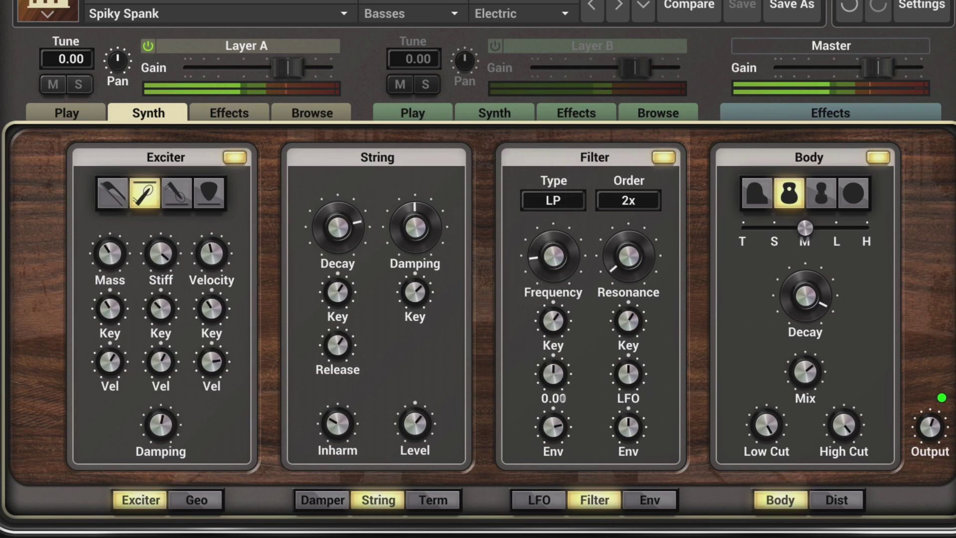
left_click_drag(553, 373, 552, 363)
Pick a new LFO sync rate and turn up the filter resonance
left_click(545, 496)
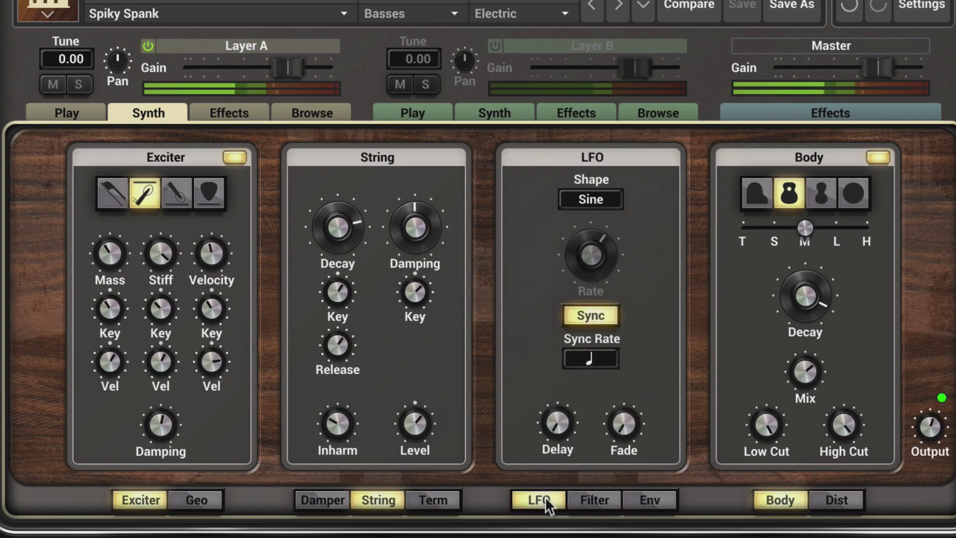
left_click(591, 357)
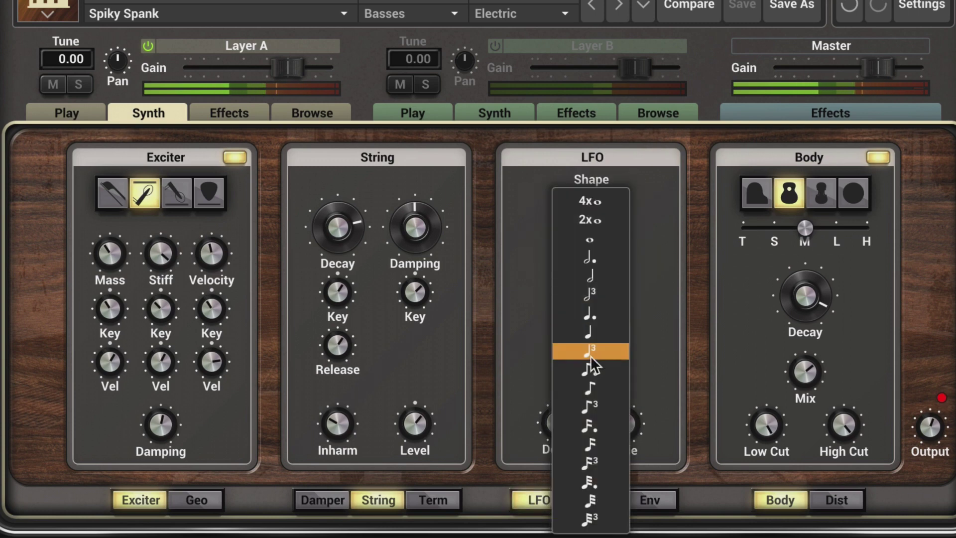
left_click(591, 313)
left_click(594, 501)
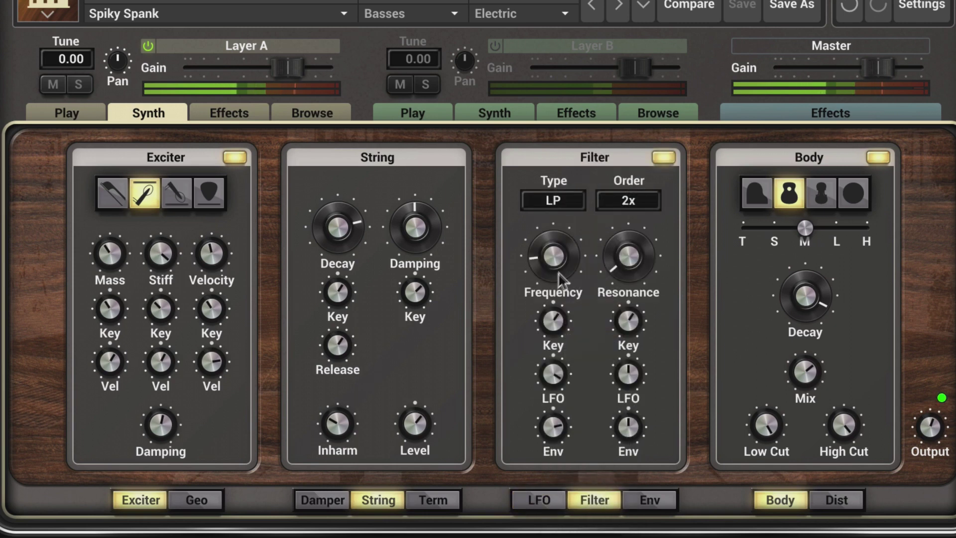
left_click_drag(622, 262, 568, 280)
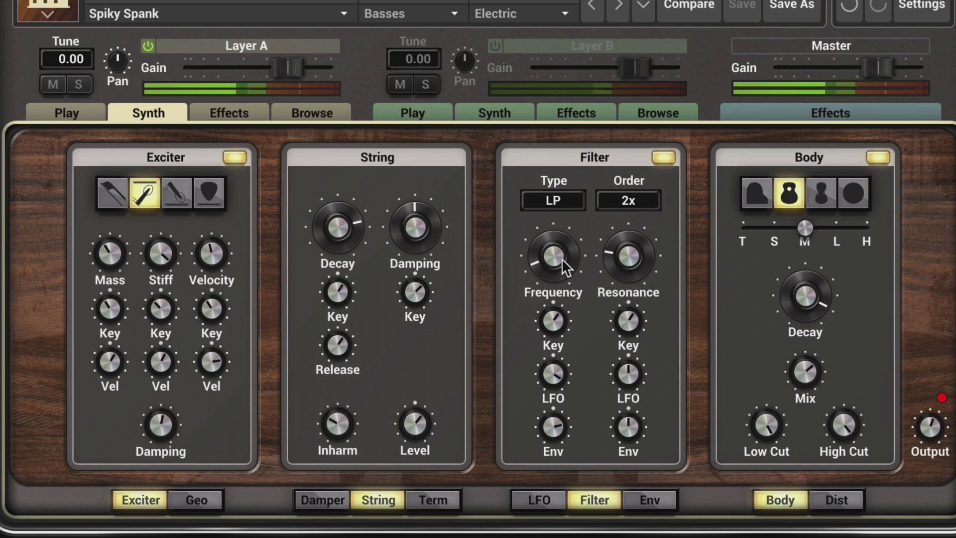
Switch Layer A to the third body type with about 83% body mix and size M
left_click(820, 193)
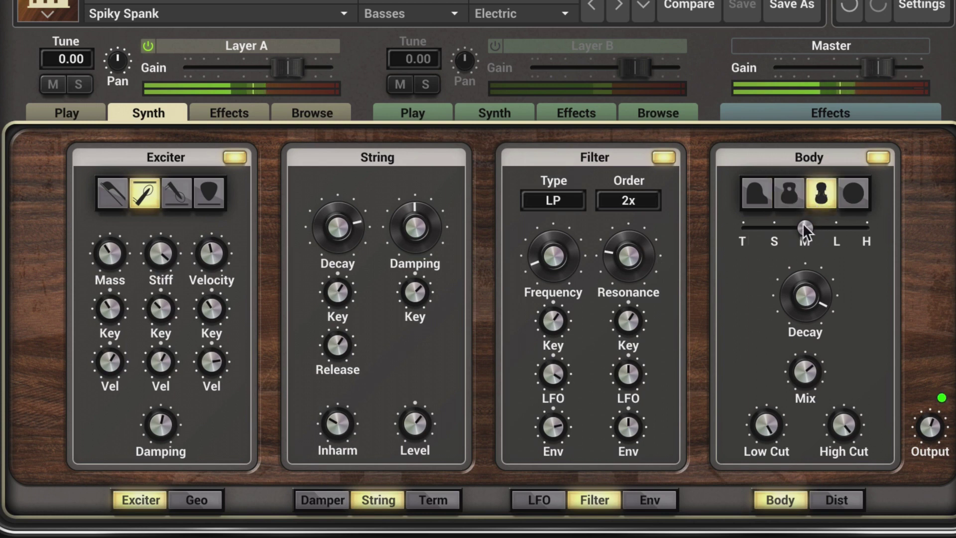
left_click_drag(805, 371, 805, 352)
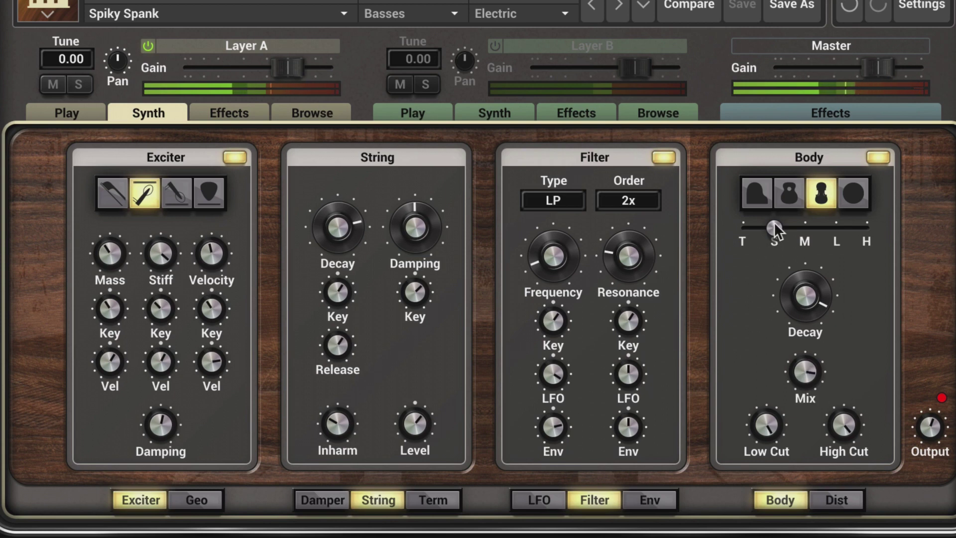
left_click_drag(774, 227, 790, 227)
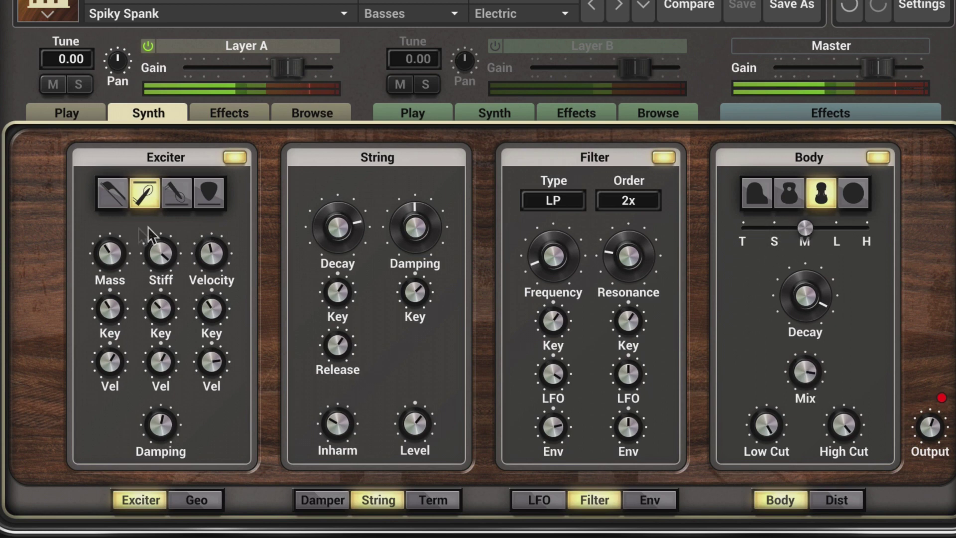
Lower Layer A's exciter mass to 59.8%
left_click_drag(110, 253, 110, 211)
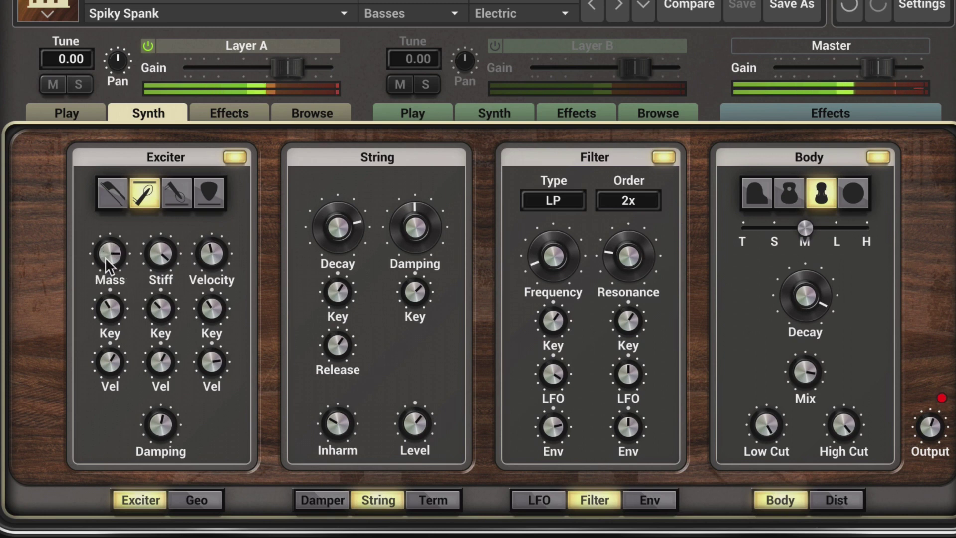
left_click(110, 264)
left_click_drag(110, 264, 110, 265)
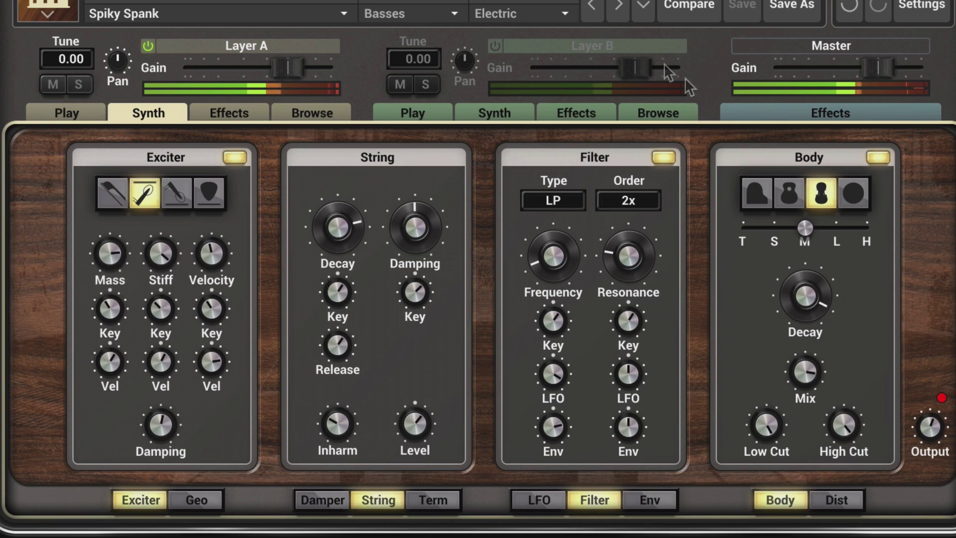
left_click(237, 110)
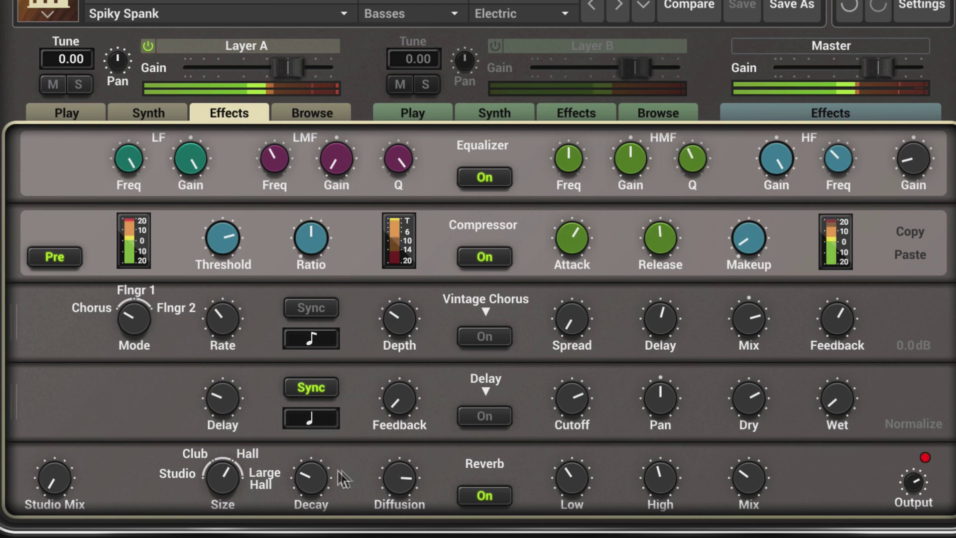
Lengthen Layer A's reverb decay slightly, raise reverb mix to about 18.6%, and enable Layer B
mouse_move(311, 477)
left_mouse_down()
mouse_move(310, 462)
mouse_move(311, 470)
left_mouse_up()
left_click_drag(747, 482, 747, 472)
left_click_drag(404, 479, 405, 477)
left_click(494, 44)
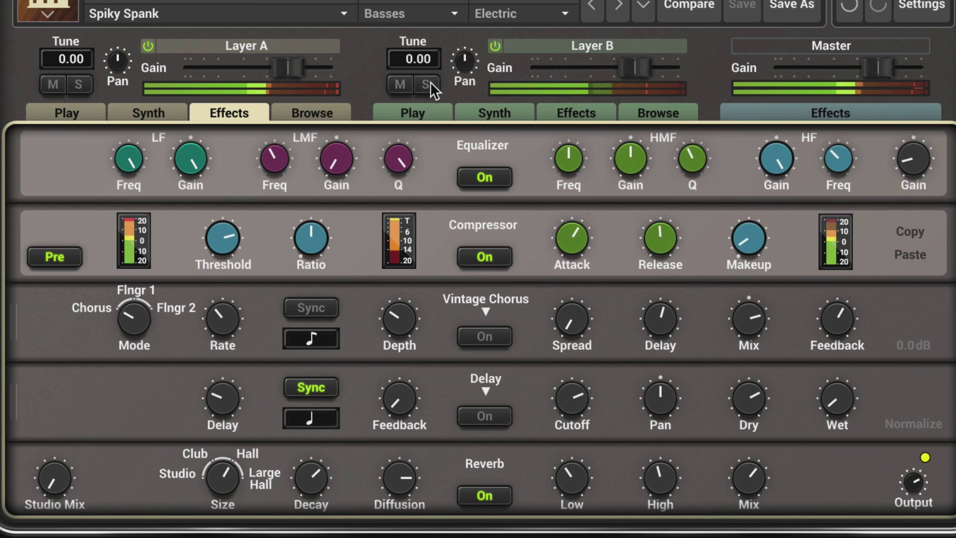
Solo Layer B and view its saved layers, then return to the pack sound list
left_click(429, 84)
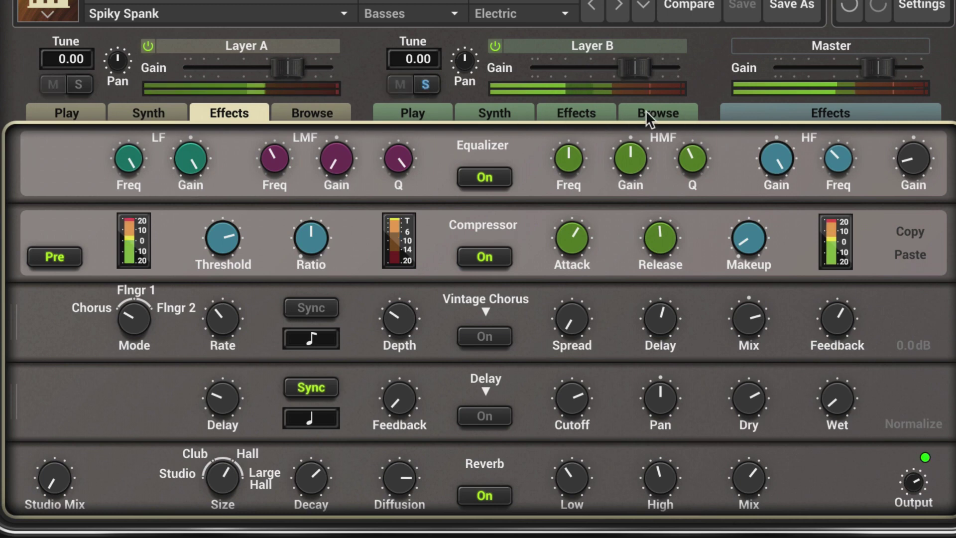
left_click(656, 119)
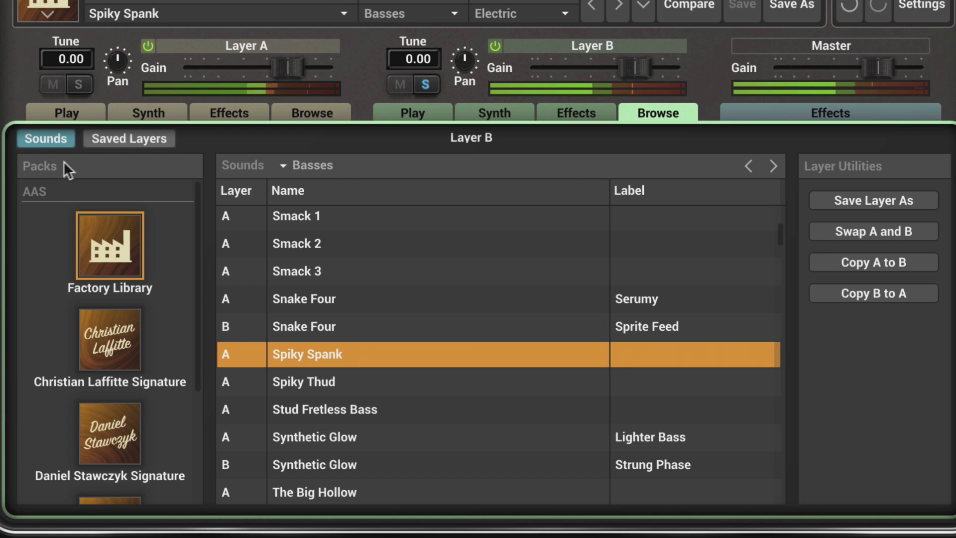
left_click(140, 137)
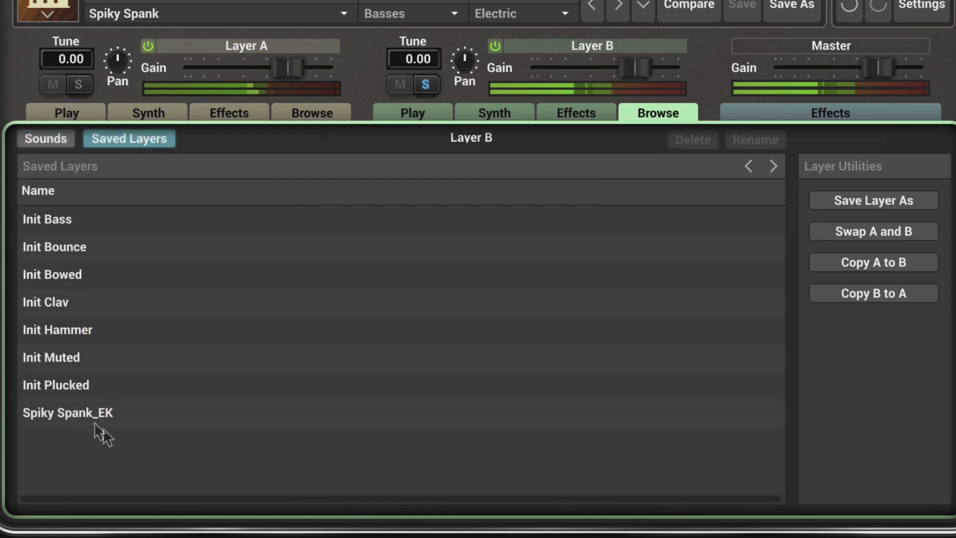
left_click(49, 137)
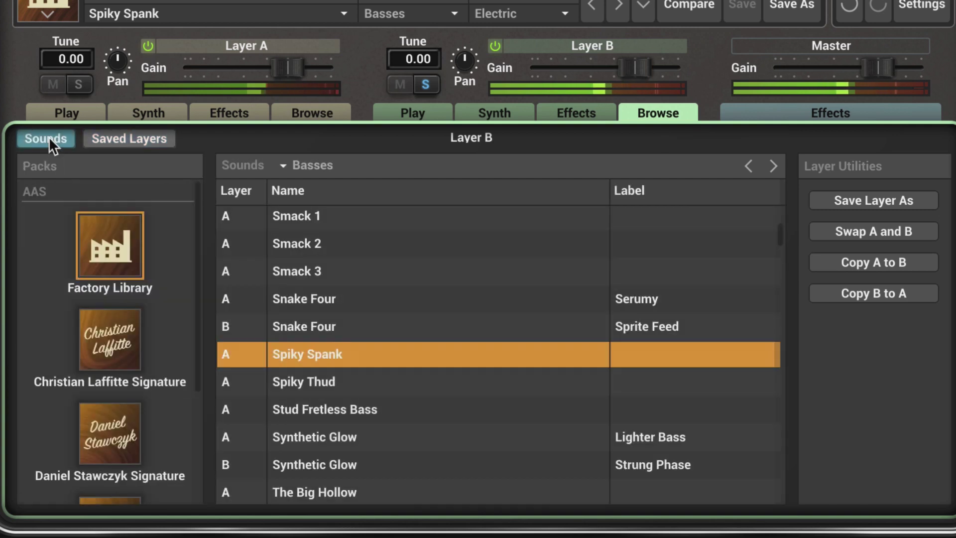
Browse the pack's Keys sounds and load Muffed Bass into Layer B, after trying Electro Clavinet
left_click(103, 432)
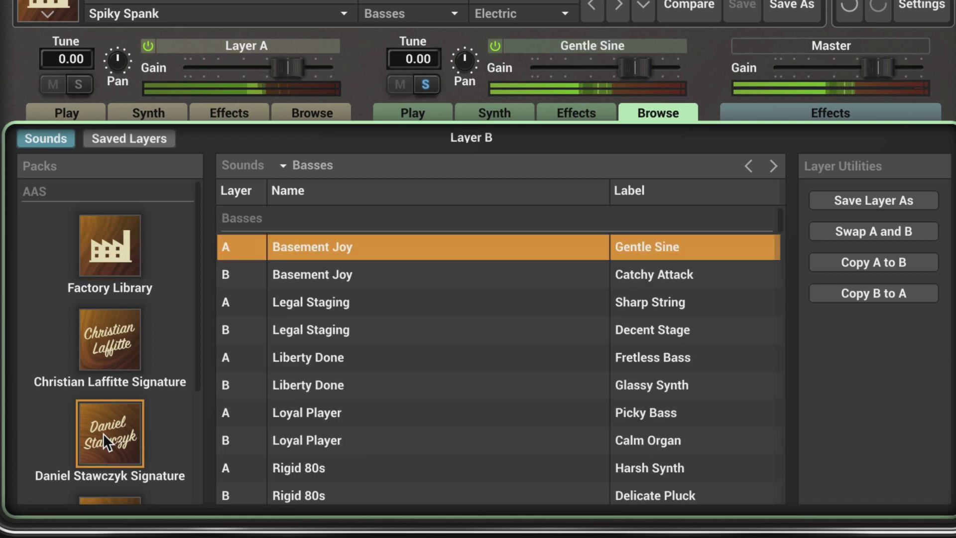
left_click(341, 163)
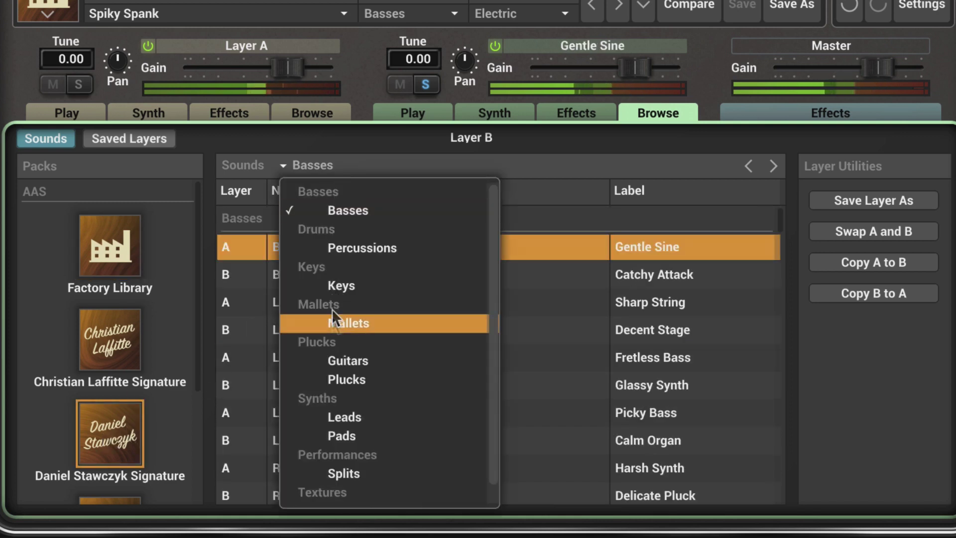
left_click(336, 283)
scroll(325, 399, "down", 1)
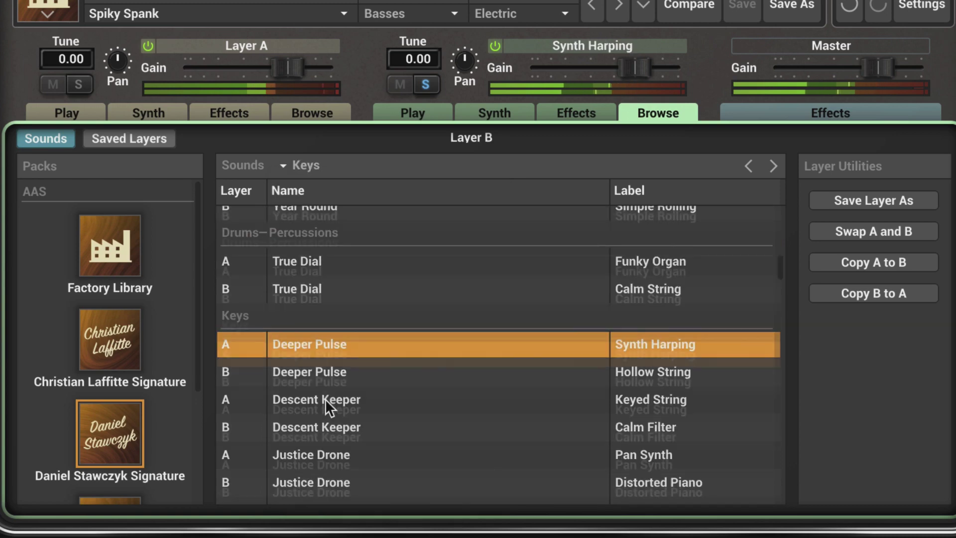
scroll(325, 399, "down", 6)
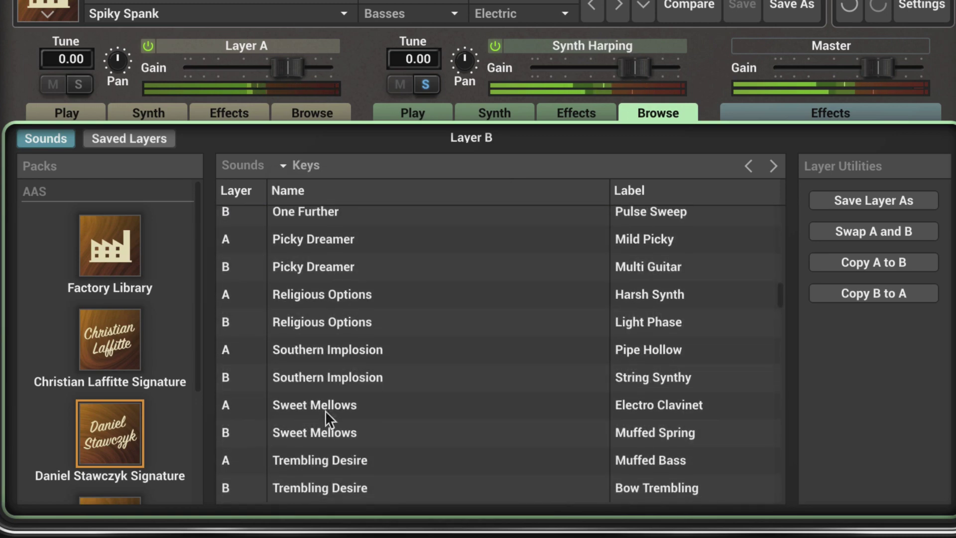
left_click(318, 404)
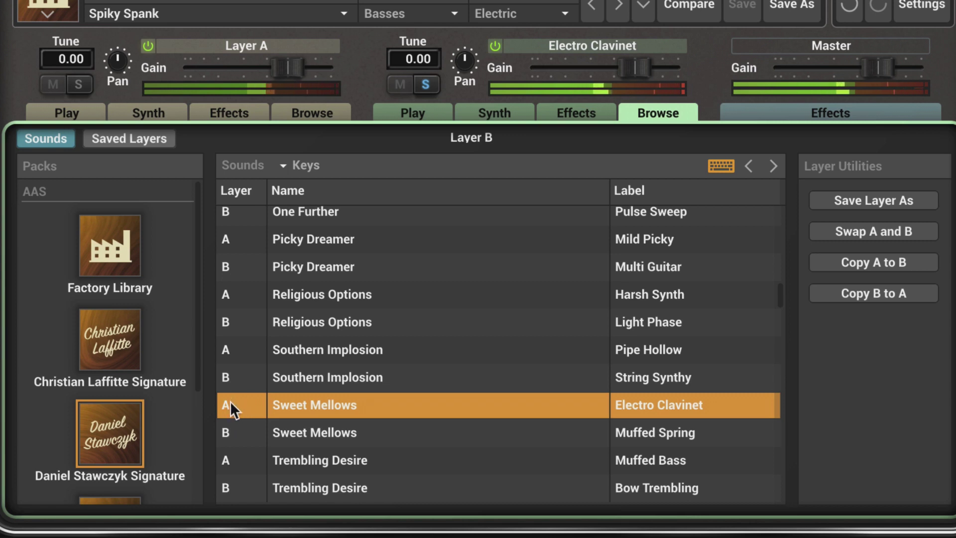
left_click(318, 455)
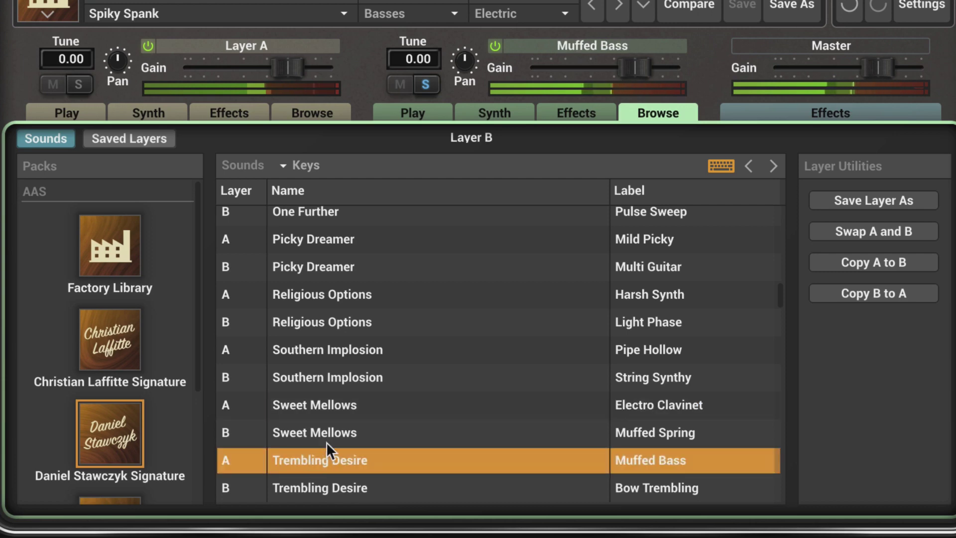
left_click(490, 110)
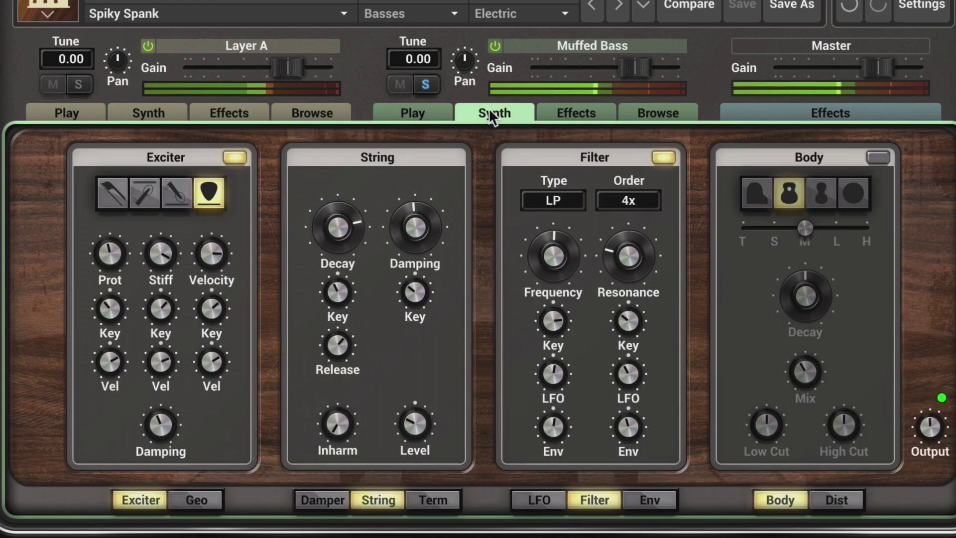
Set Layer B's filter to Notch and lower its frequency to 85 Hz
left_click(557, 199)
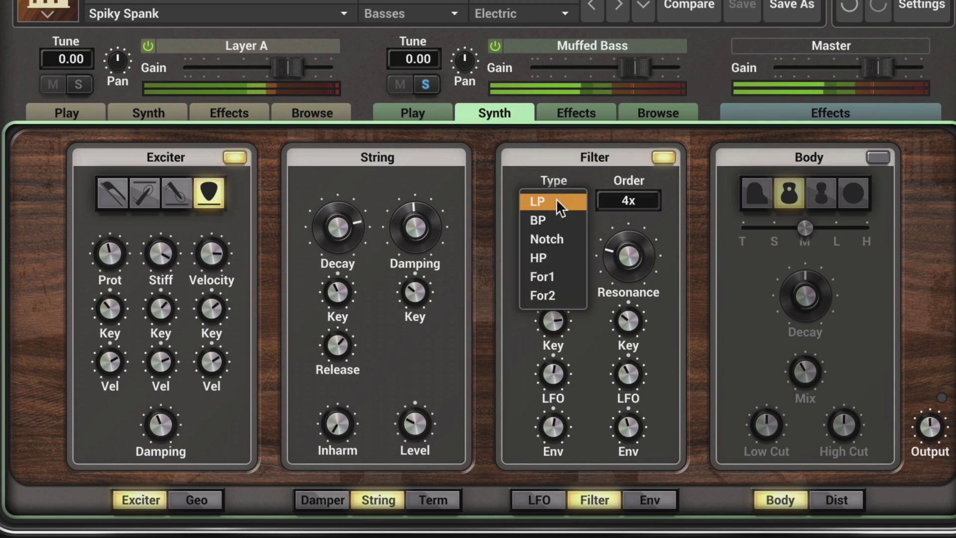
left_click(546, 238)
left_click_drag(546, 236, 545, 293)
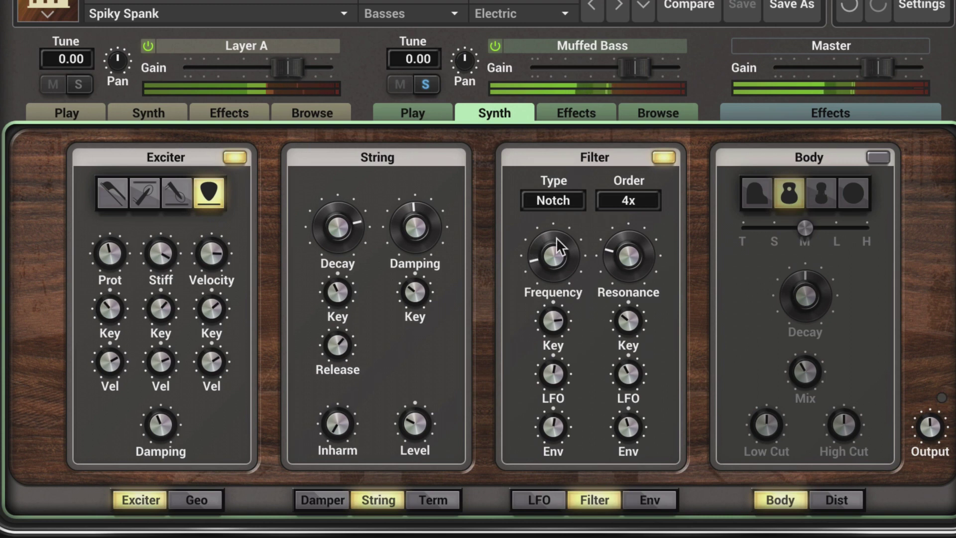
Enable Layer B's violin body at size S with more mix and 26% high cut
left_click(874, 156)
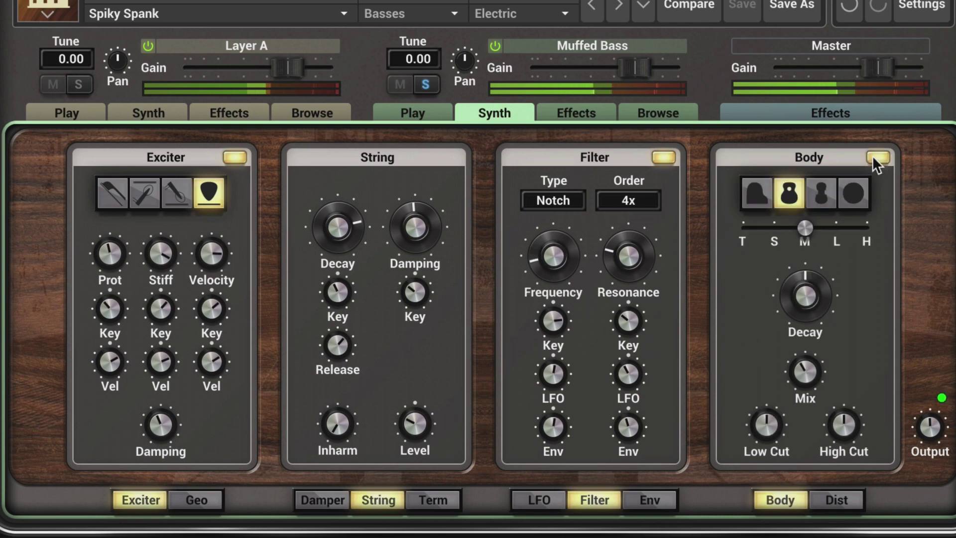
left_click(820, 190)
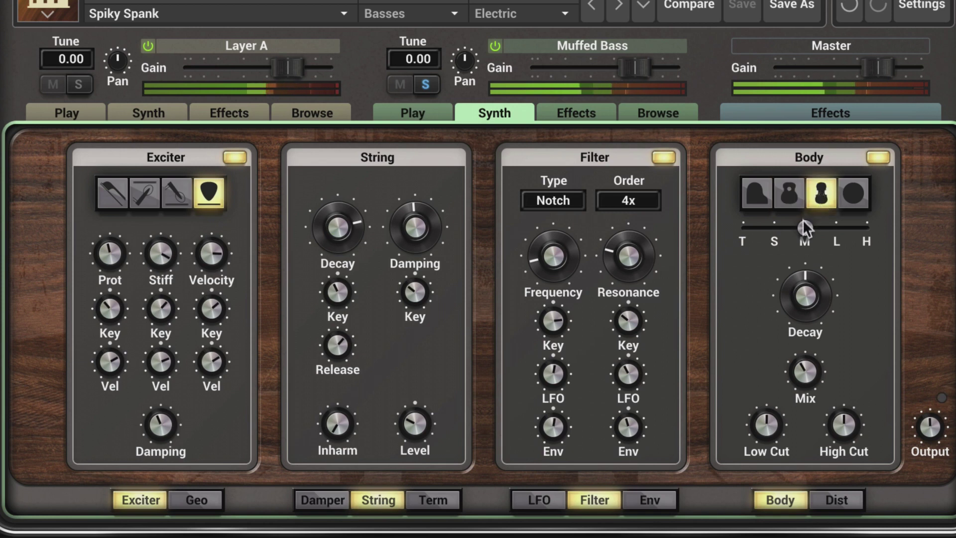
left_click_drag(804, 225, 774, 228)
left_click_drag(804, 391, 805, 361)
left_click_drag(843, 425, 844, 437)
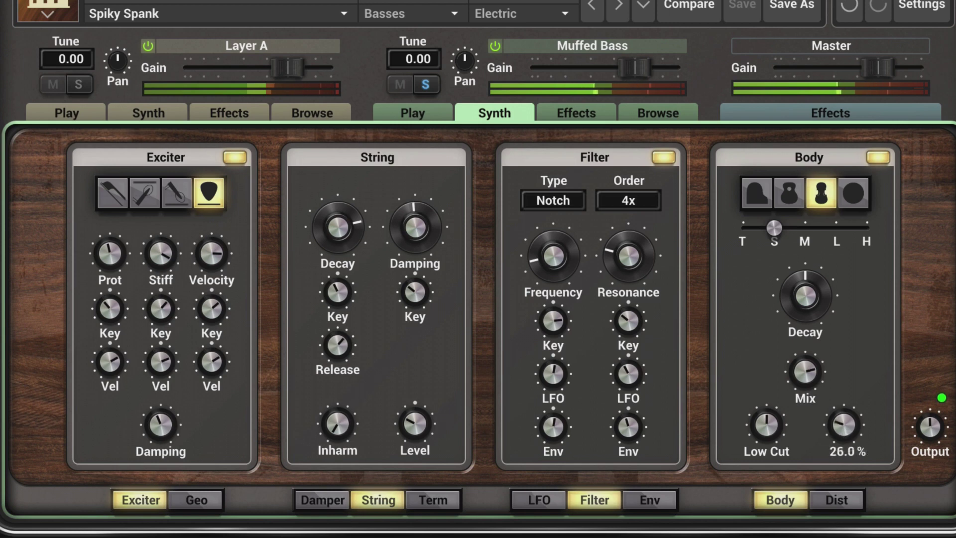
Set Layer B's delay to dotted eighths at -5.5 dB wet, and enlarge its reverb mix and size
left_click(578, 109)
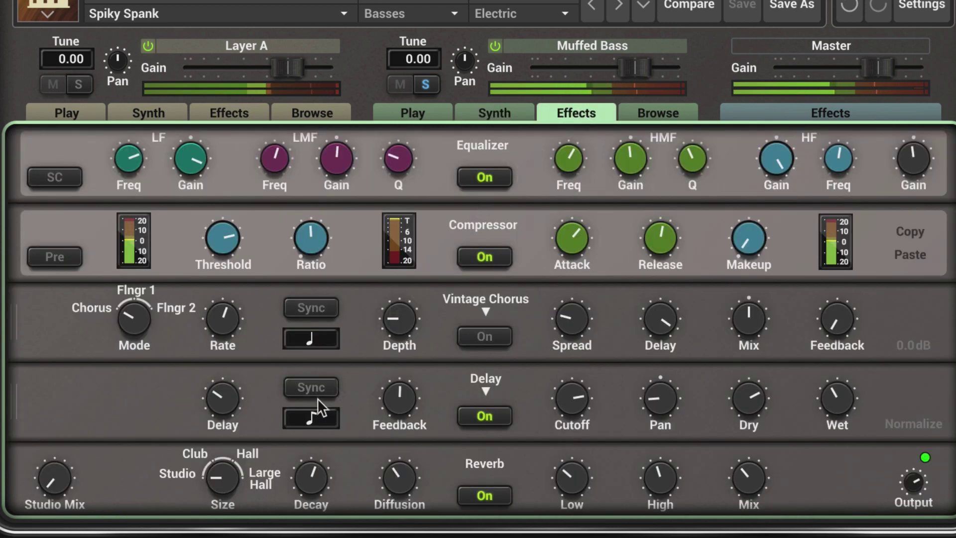
left_click(319, 414)
left_click(318, 368)
left_click_drag(837, 404, 836, 396)
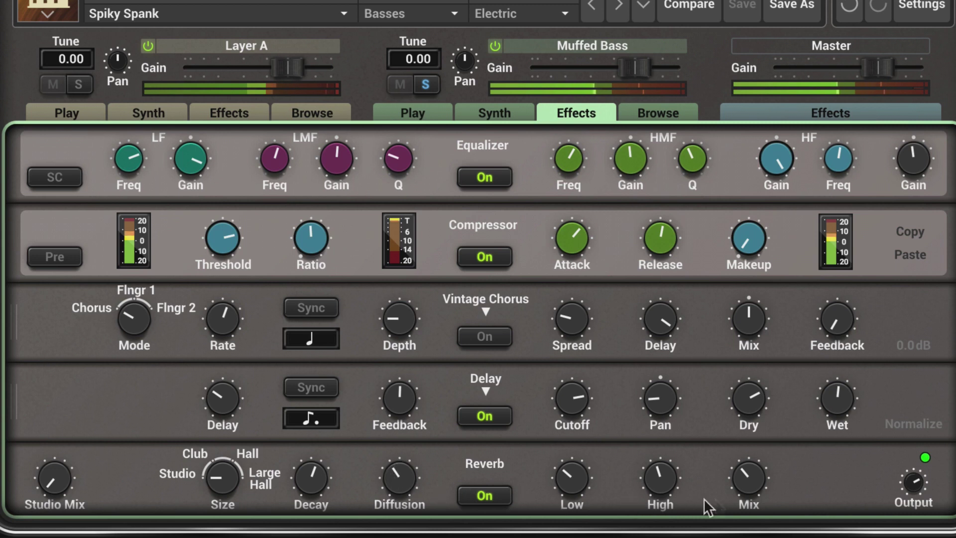
left_click_drag(748, 479, 748, 463)
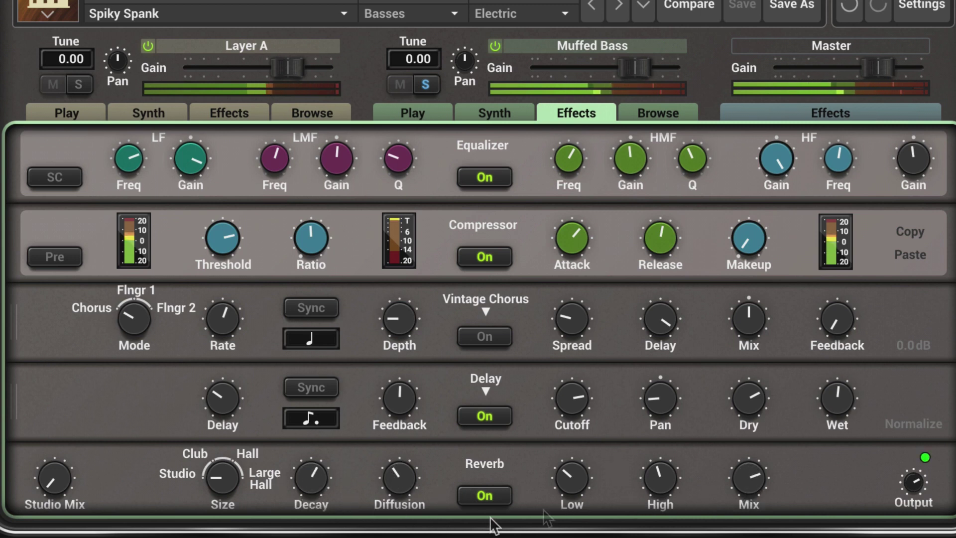
left_click_drag(219, 478, 221, 468)
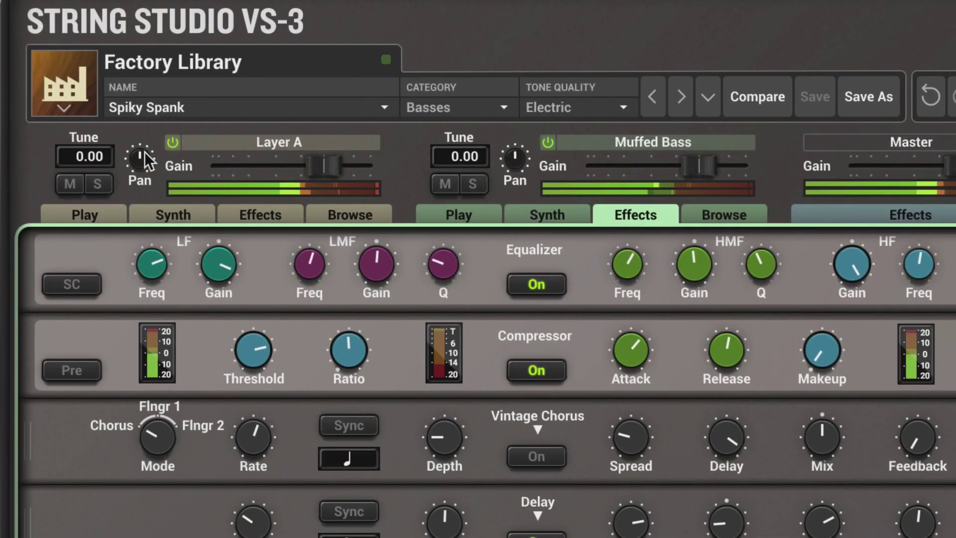
Pan Layer A to -0.4, pan Muffed Bass to 0.5, and trim its gain to -0.9 dB
left_click_drag(139, 155, 139, 170)
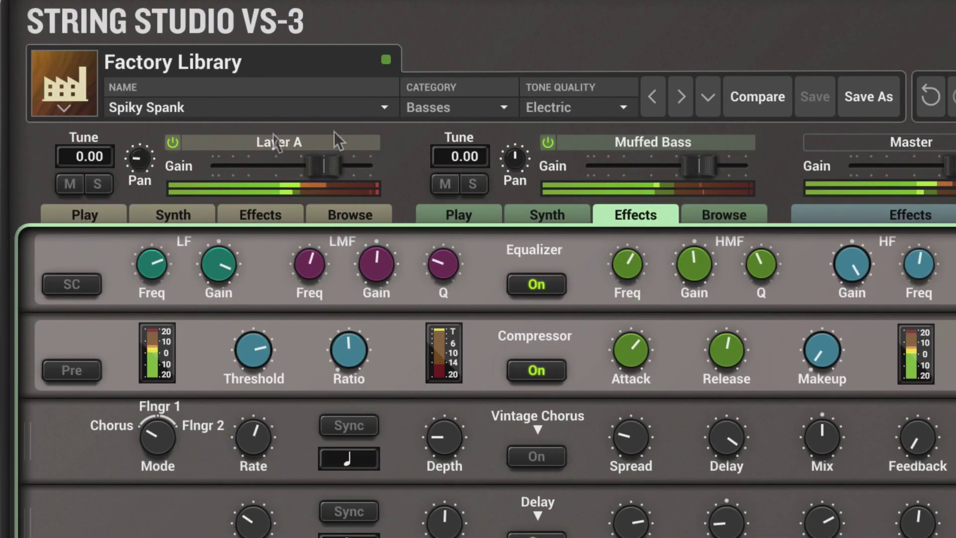
left_click_drag(518, 155, 518, 148)
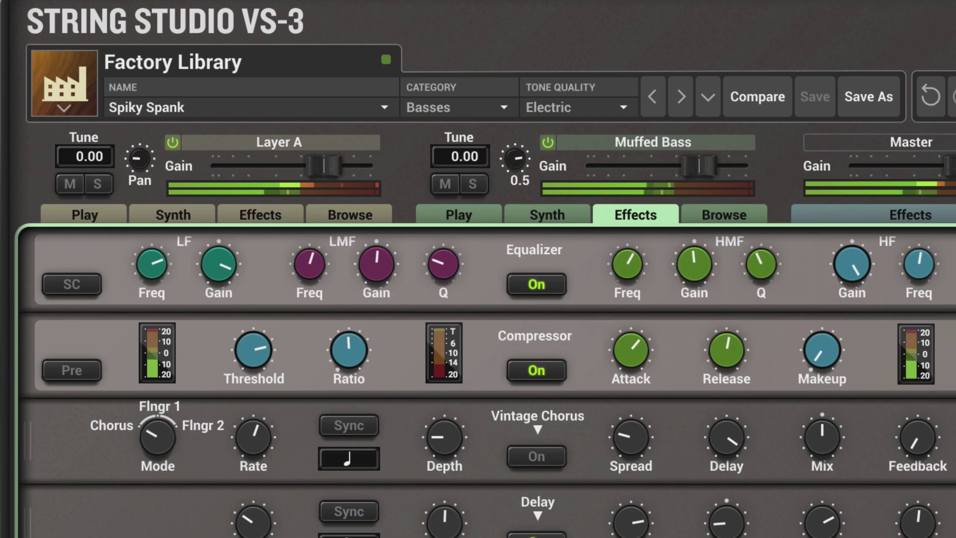
left_click_drag(686, 166, 680, 166)
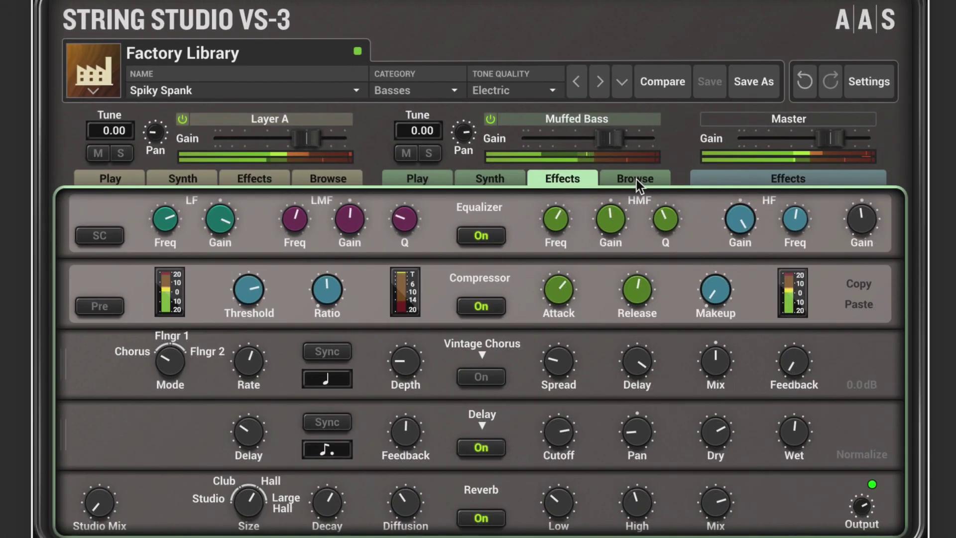
Save Layer B as the layer preset 'Muffed Bass_EK'
left_click(720, 214)
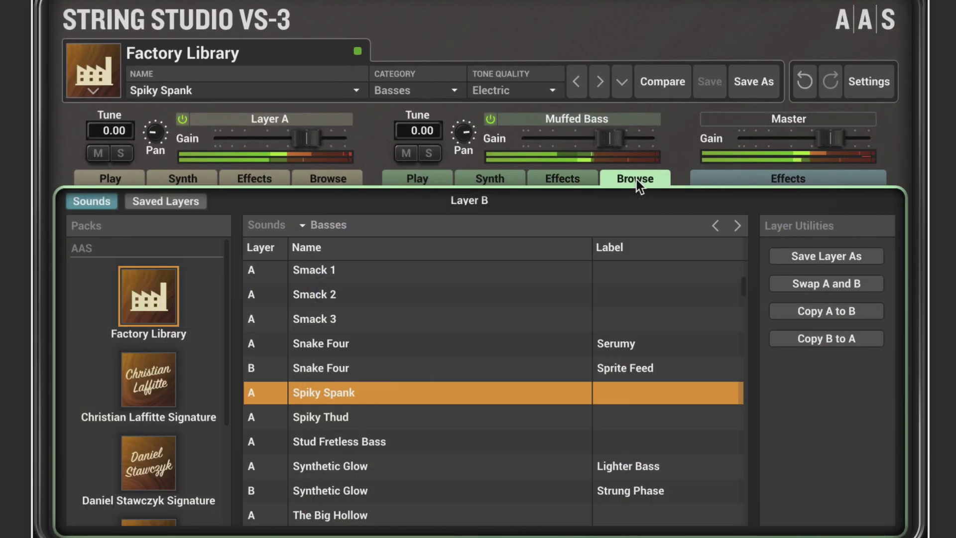
left_click(835, 255)
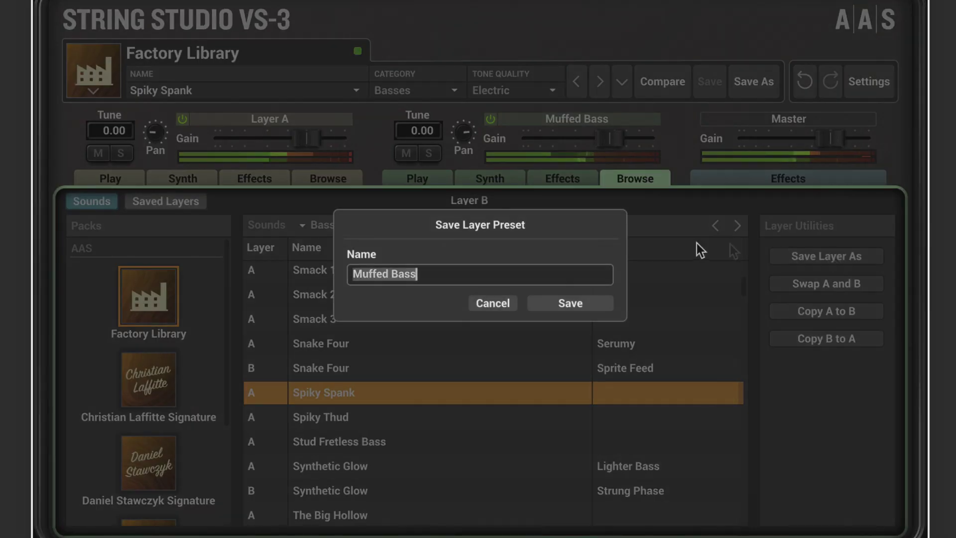
left_click(461, 271)
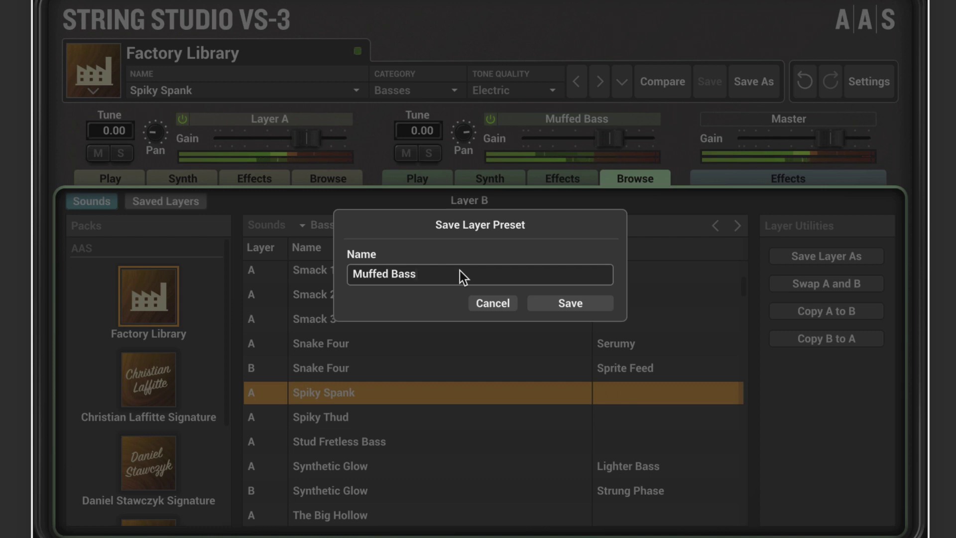
type("_EK")
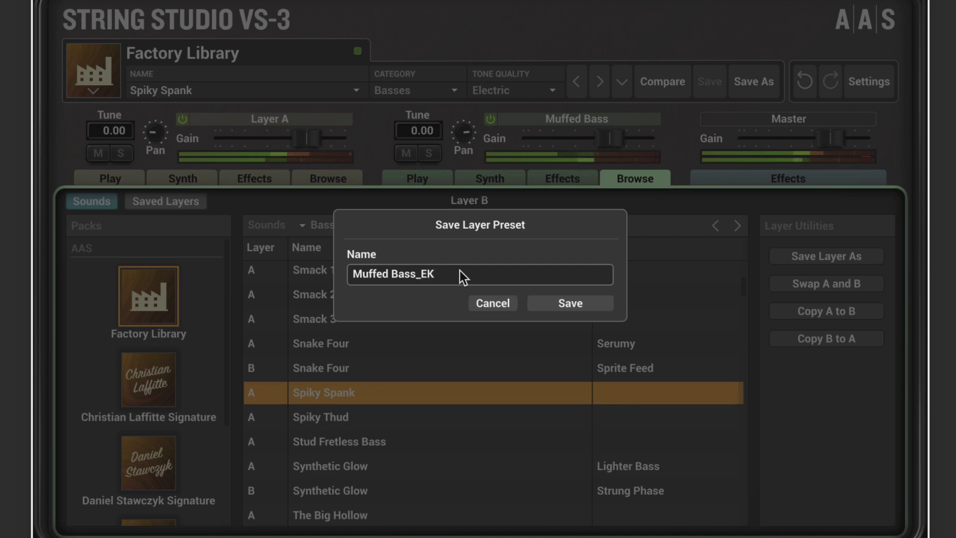
key("Return")
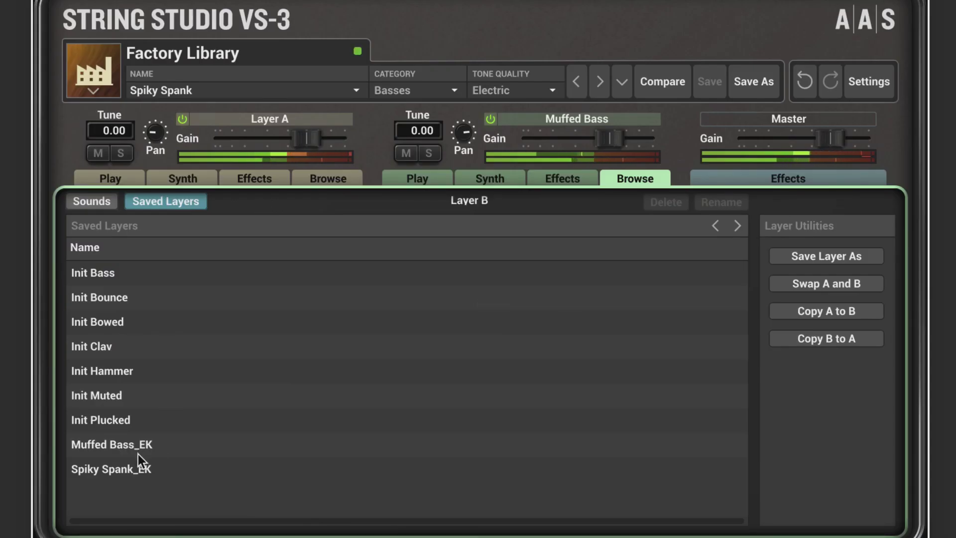
left_click(94, 200)
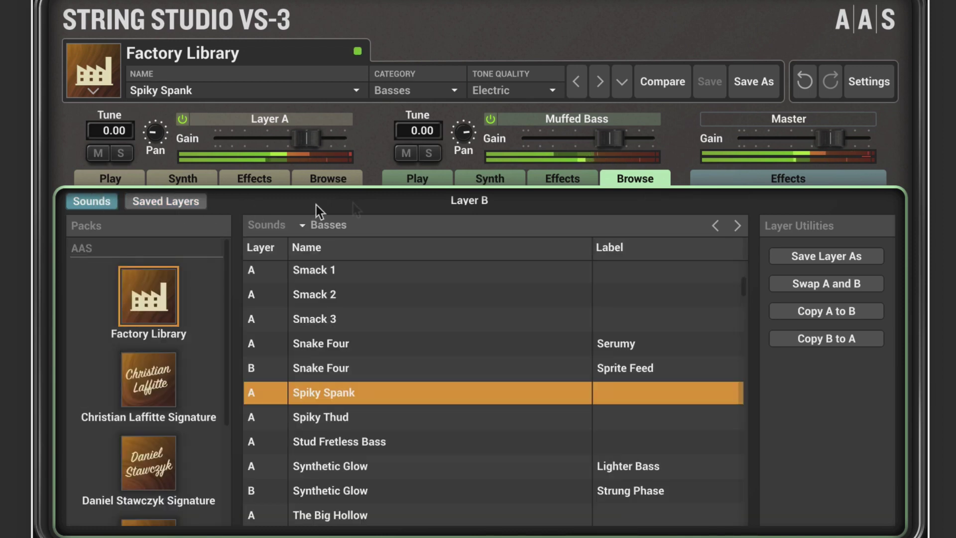
left_click(421, 176)
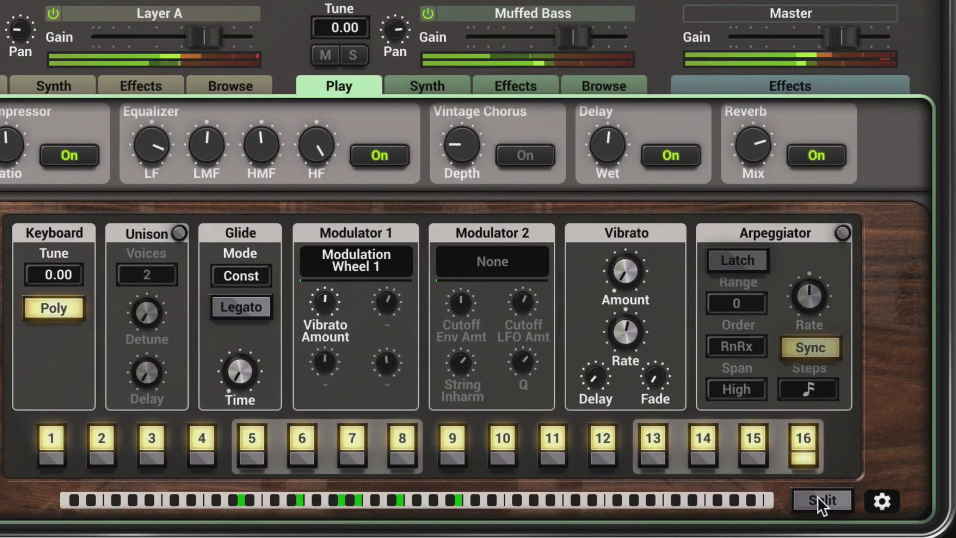
Turn on the keyboard split between the layers and lower Muffed Bass gain to -2.1 dB
left_click(817, 498)
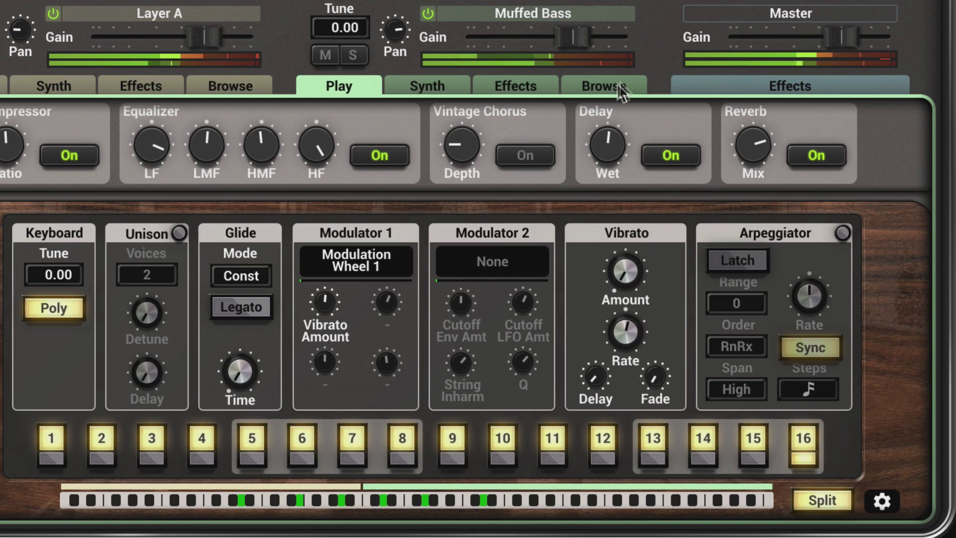
left_click_drag(580, 27, 574, 35)
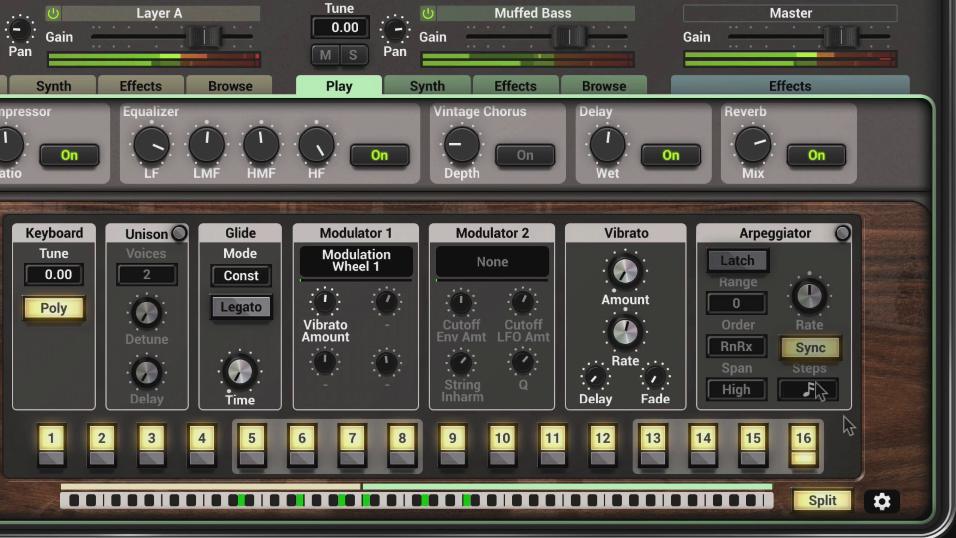
Set the Split Note to 71 B4 in Layer Settings, then switch the keyboard split off
left_click(879, 500)
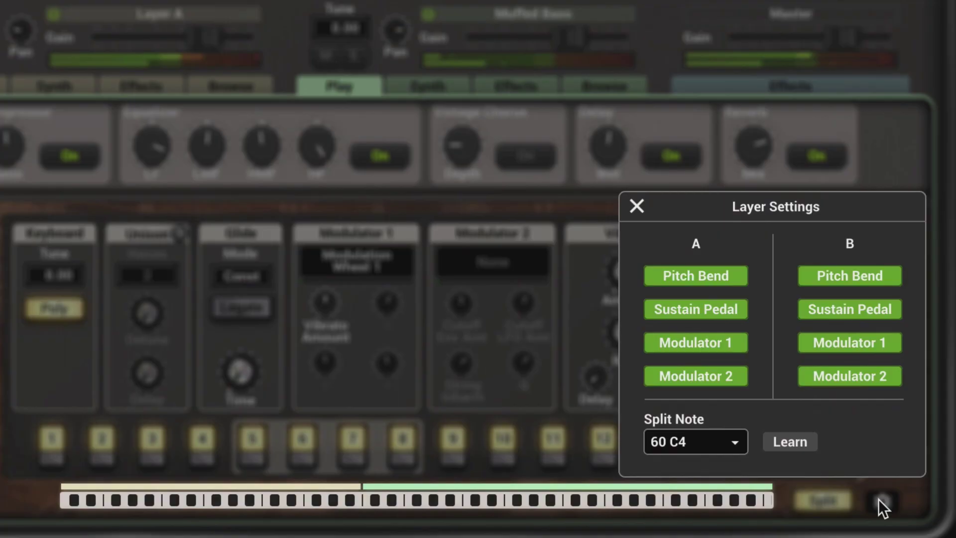
left_click(734, 445)
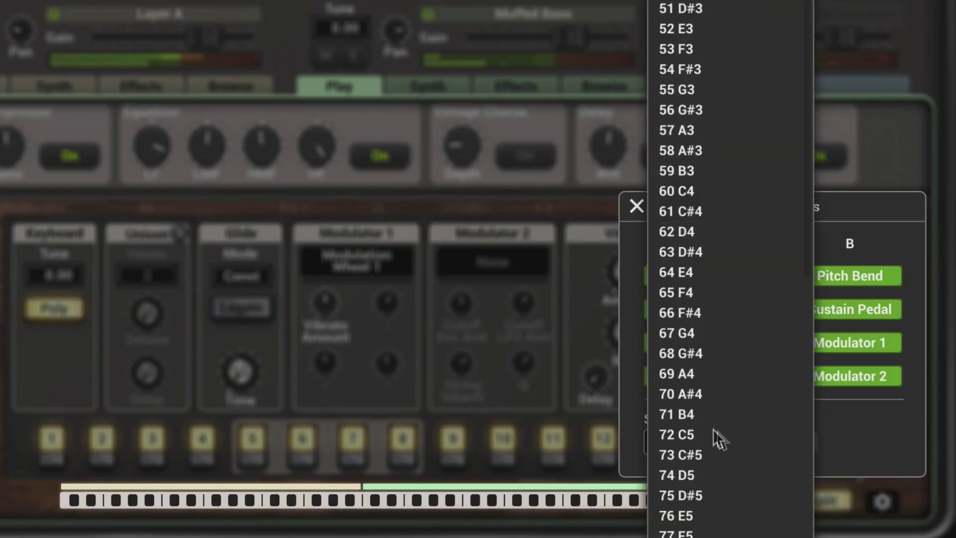
left_click(693, 416)
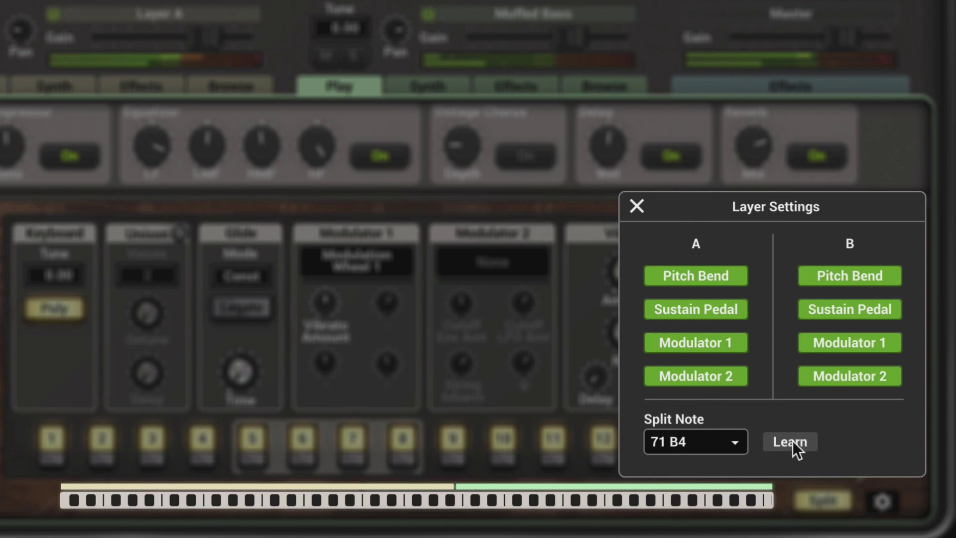
left_click(637, 203)
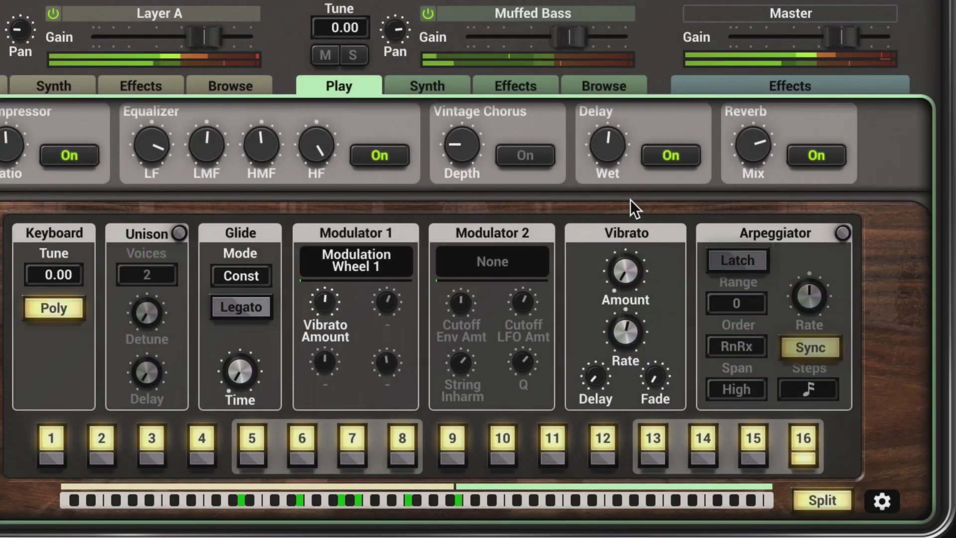
left_click(832, 499)
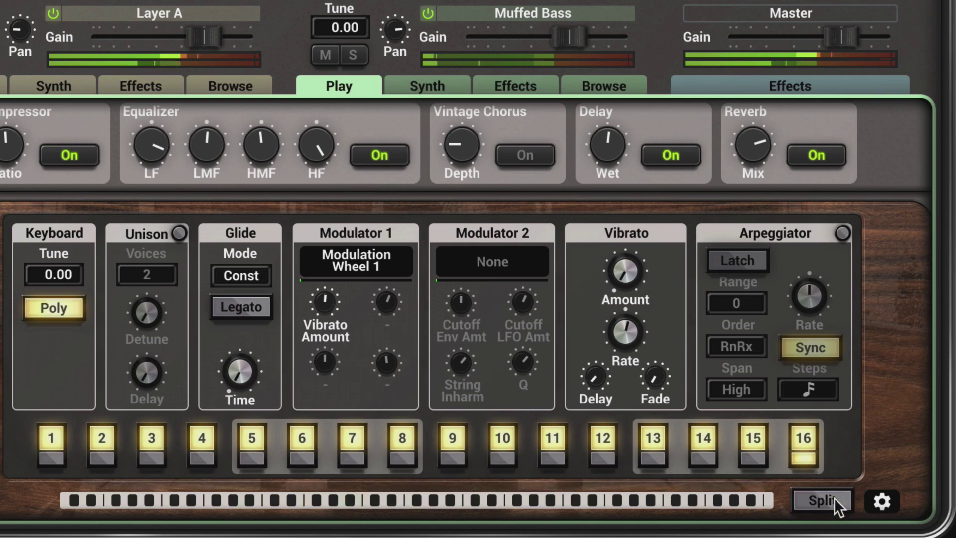